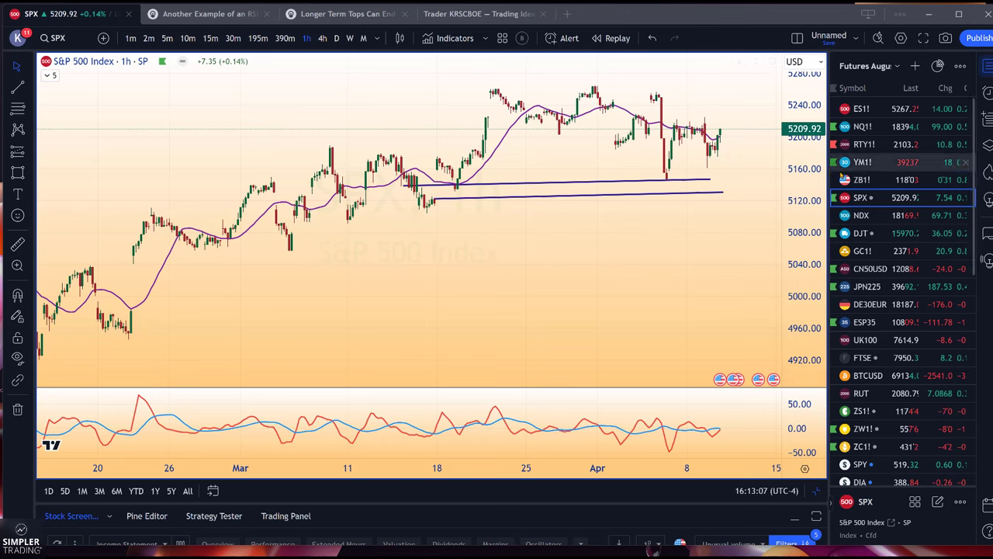
Look over the ZB1! T-Bond chart, then switch to NQ1! hourly and rescale its time axis
click(862, 180)
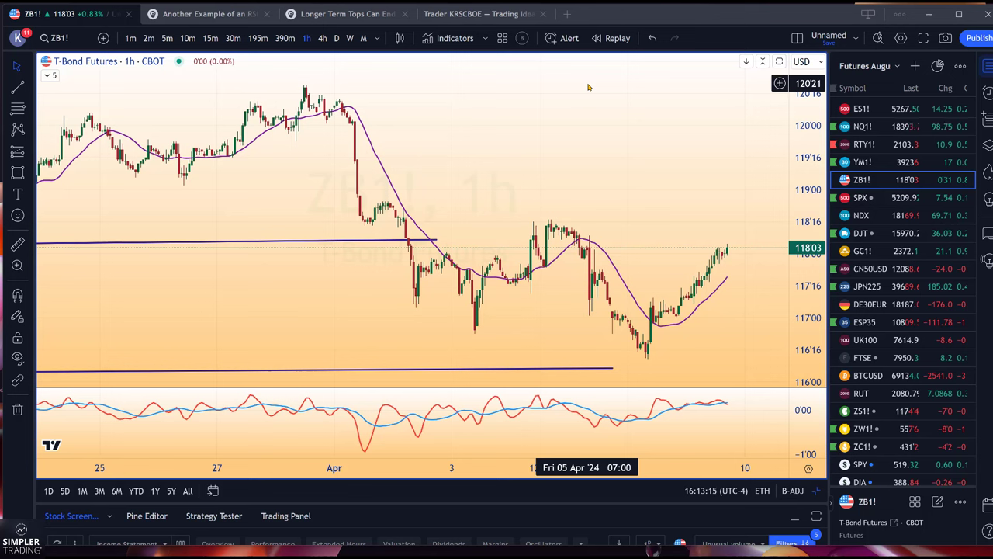
click(905, 127)
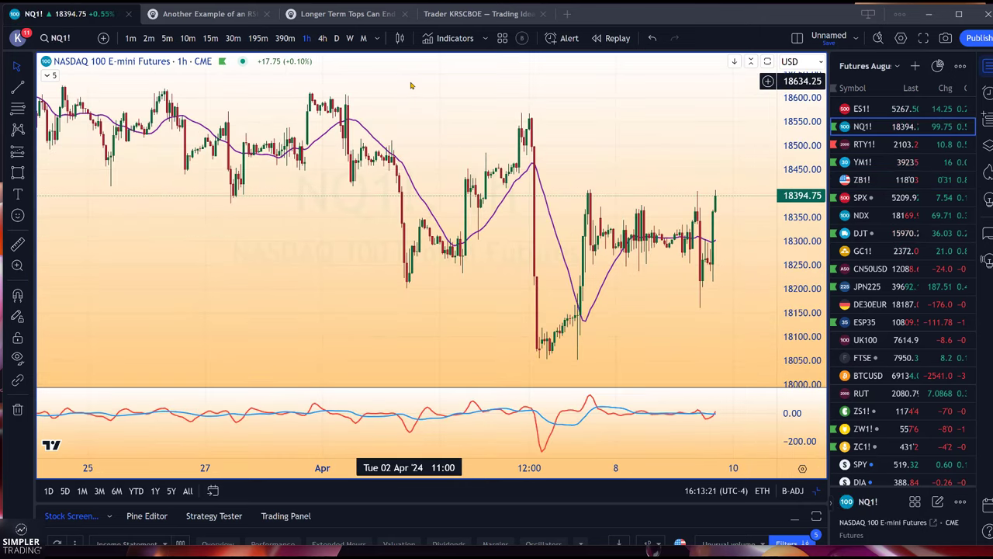
scroll(412, 84, up, 3)
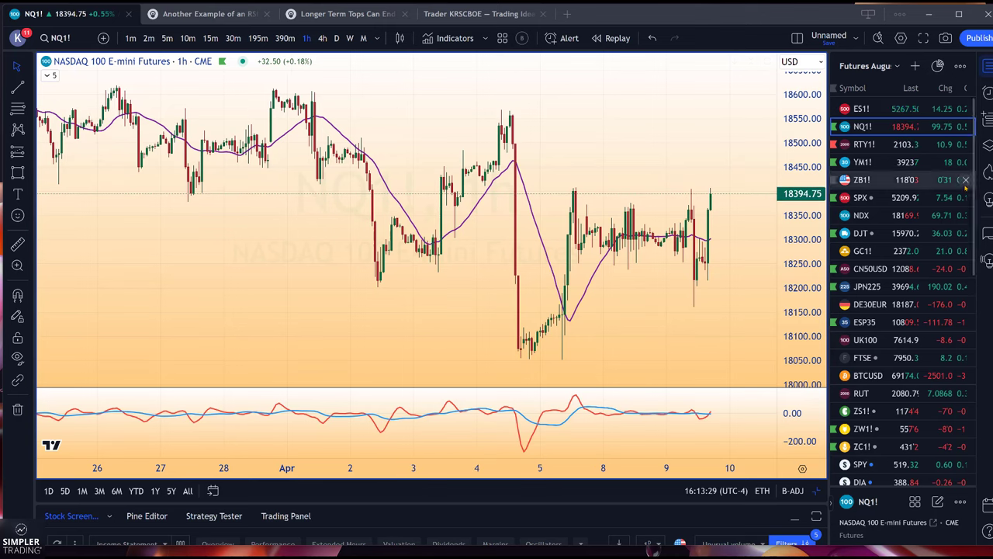
Back on ZB1!, draw a horizontal level line from the early April swing high near 118'15
click(898, 179)
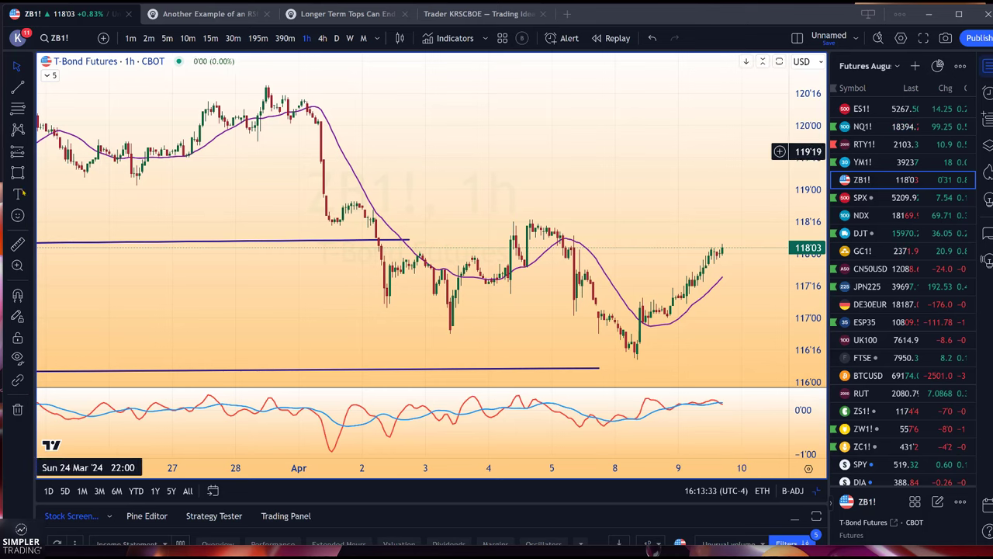
click(18, 86)
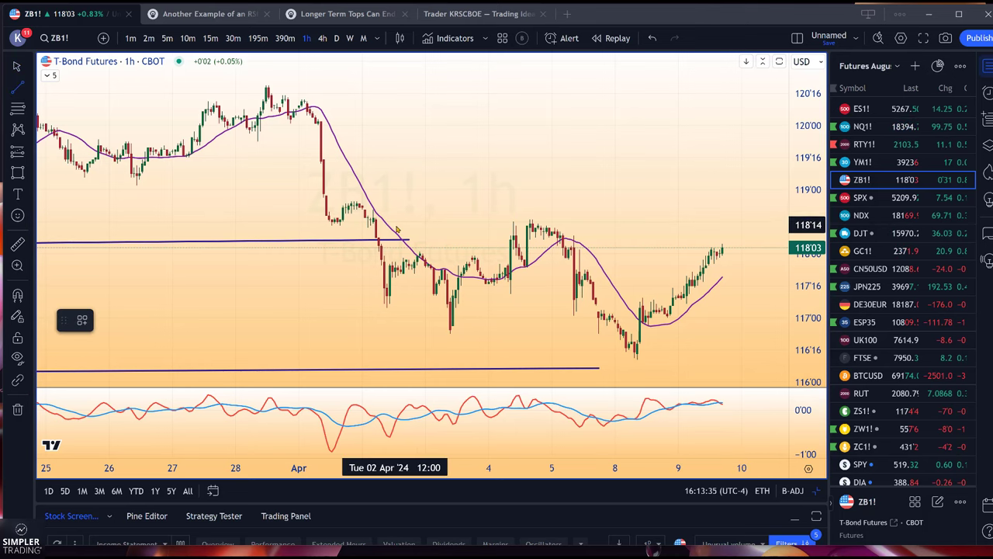
click(395, 224)
click(756, 225)
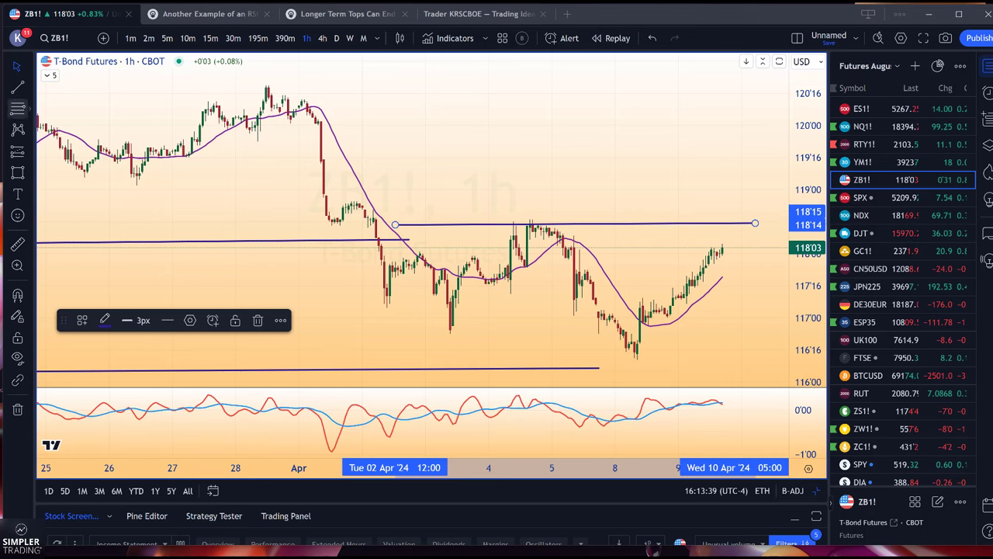
Draw a second horizontal line at the late March high near 118'26
click(17, 86)
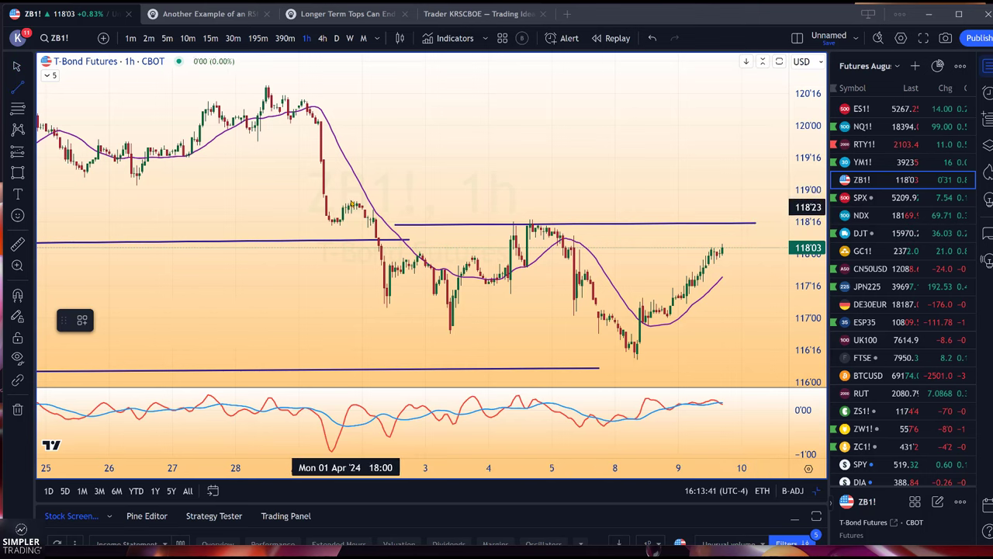
click(349, 202)
click(698, 204)
click(758, 200)
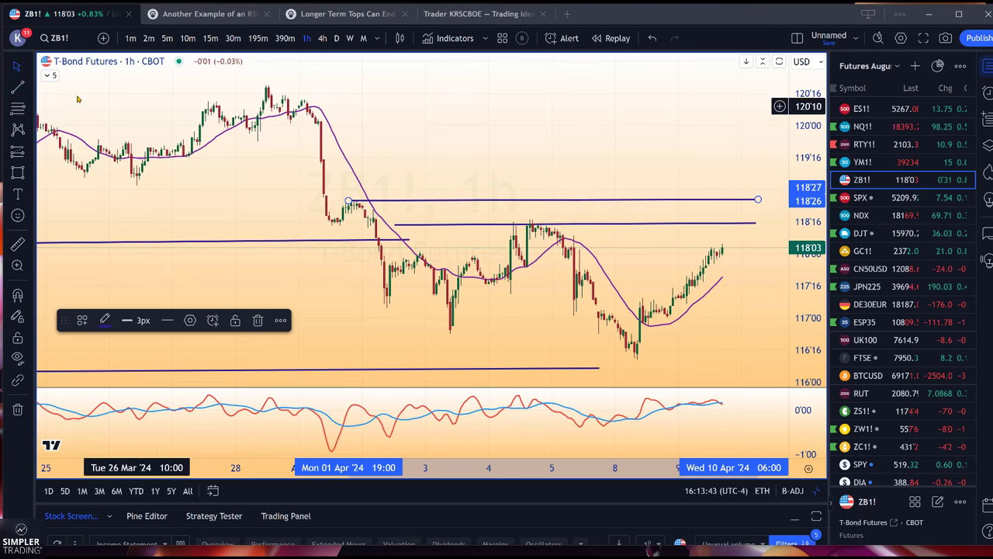
click(349, 119)
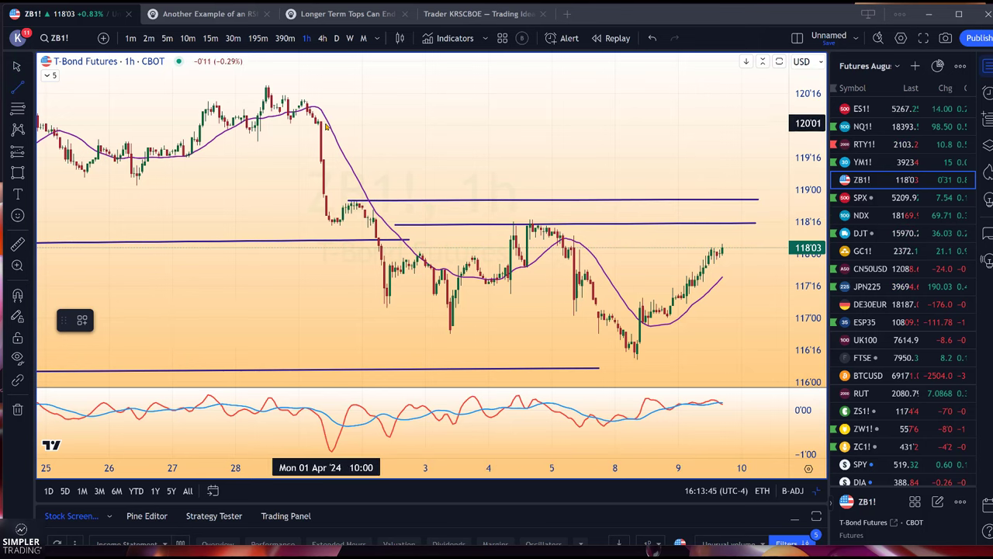
Add a third line at the 28 Mar peak near 120'02, then switch to ES1!
click(327, 122)
click(760, 115)
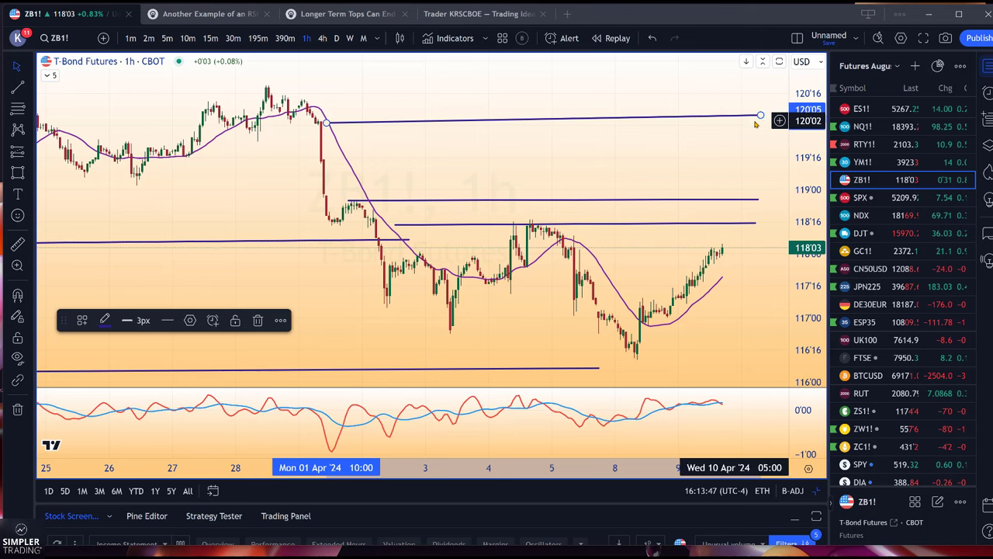
click(755, 124)
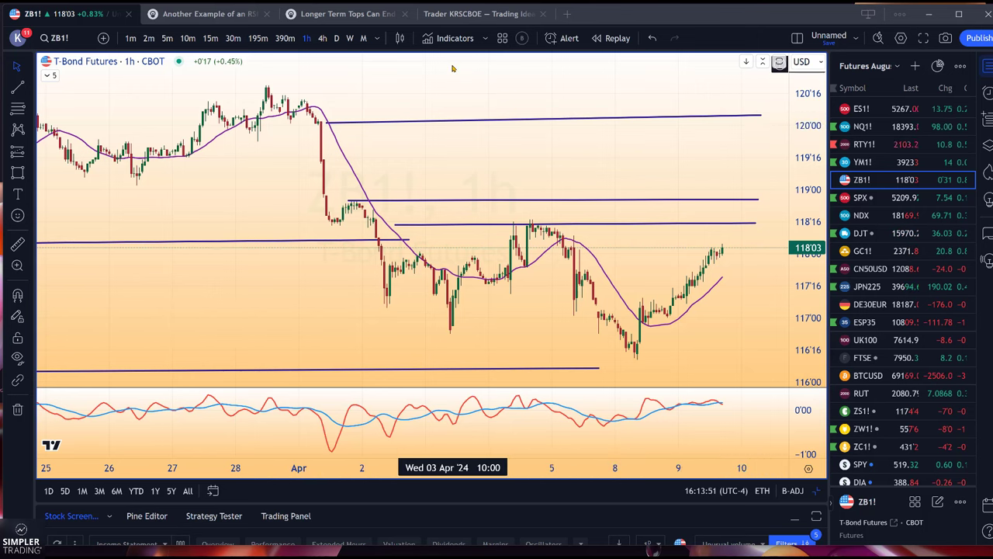
click(908, 109)
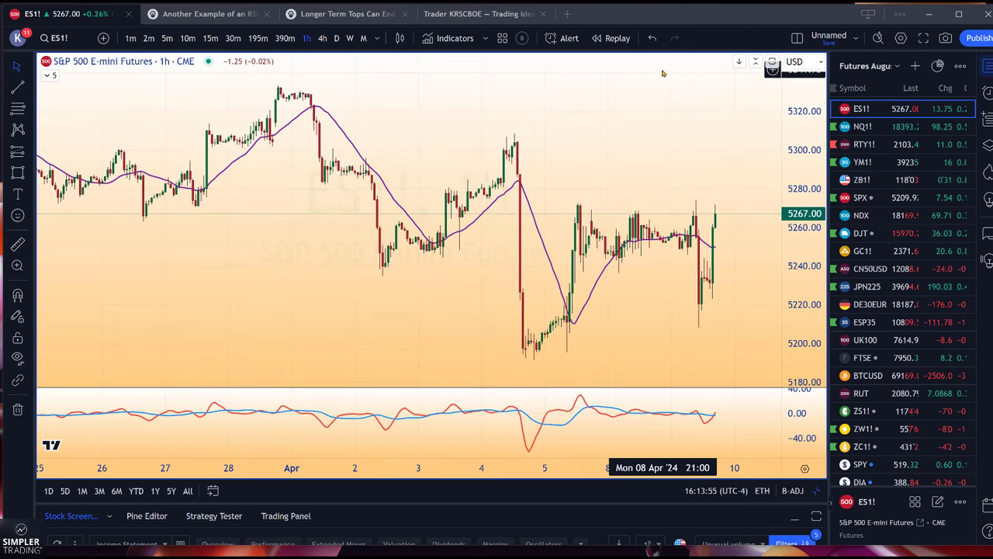
Draw horizontal lines at resistance 5270, support 5216 and resistance 5304 on ES1!
click(541, 208)
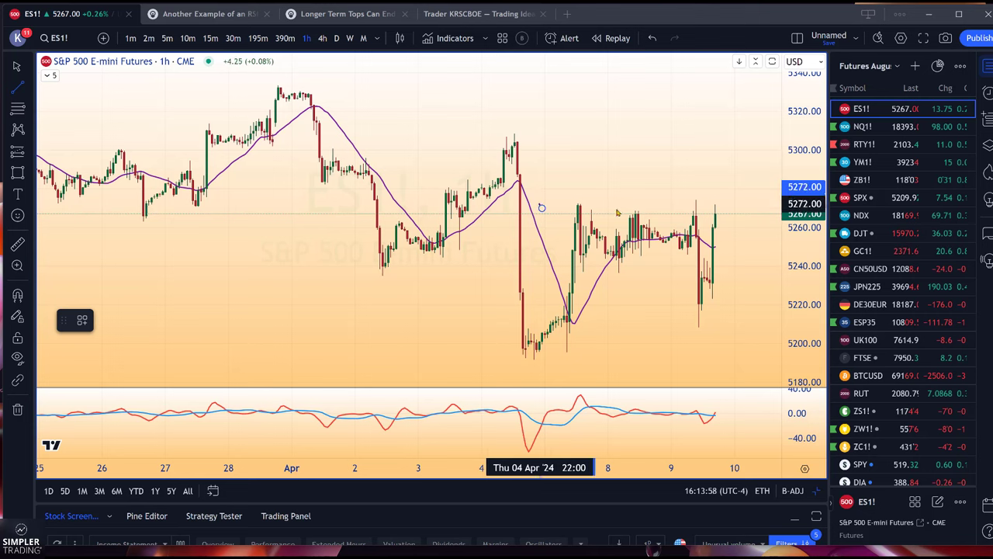
click(737, 208)
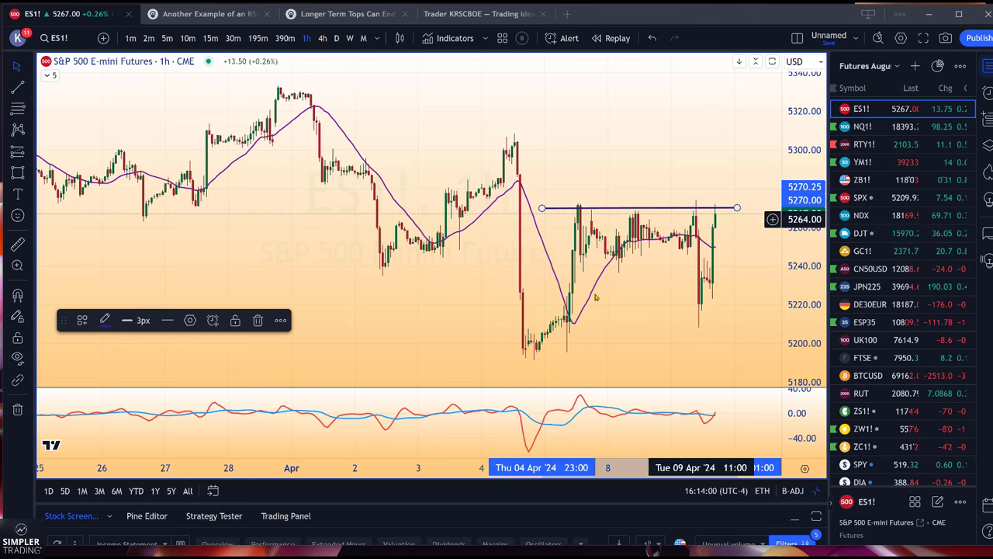
click(17, 87)
click(569, 312)
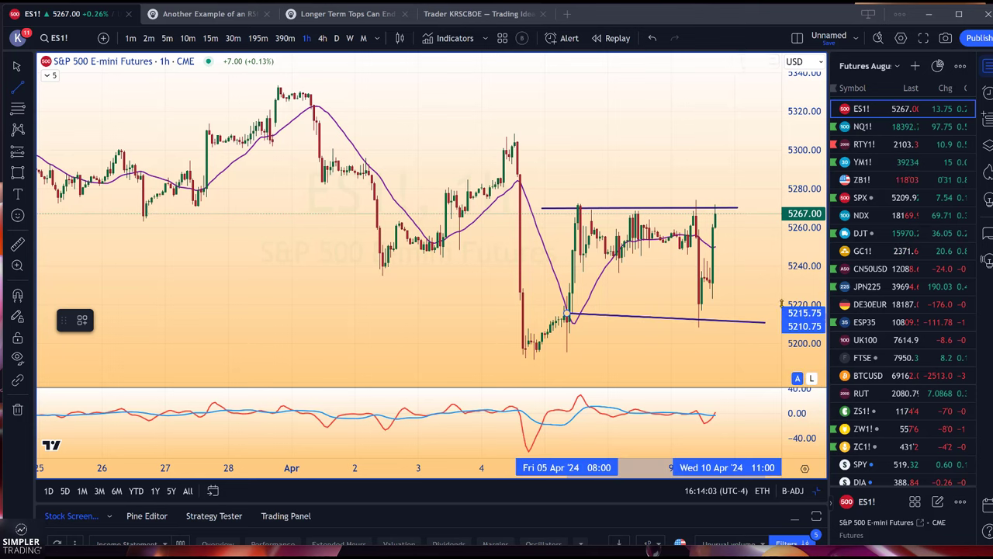
click(767, 314)
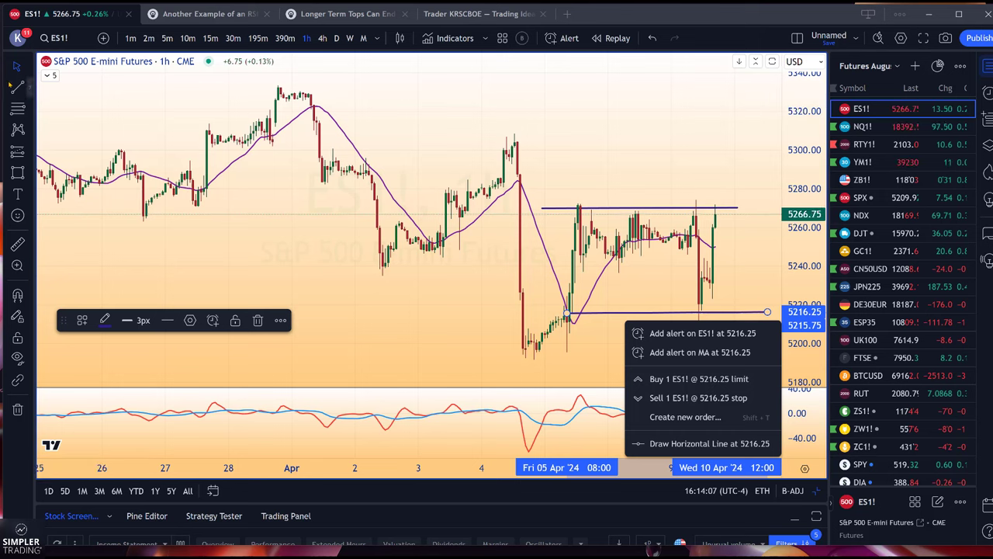
key(Escape)
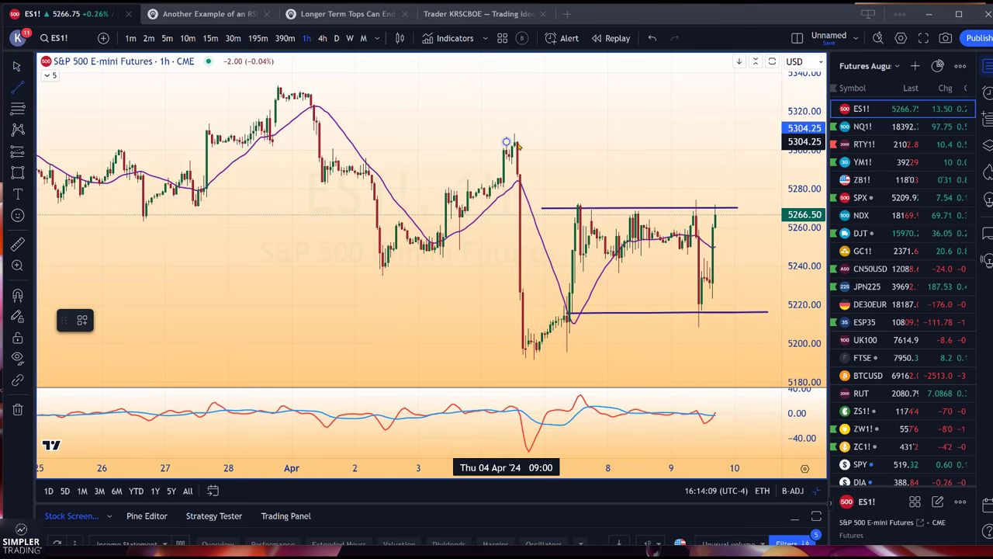
click(506, 142)
click(714, 140)
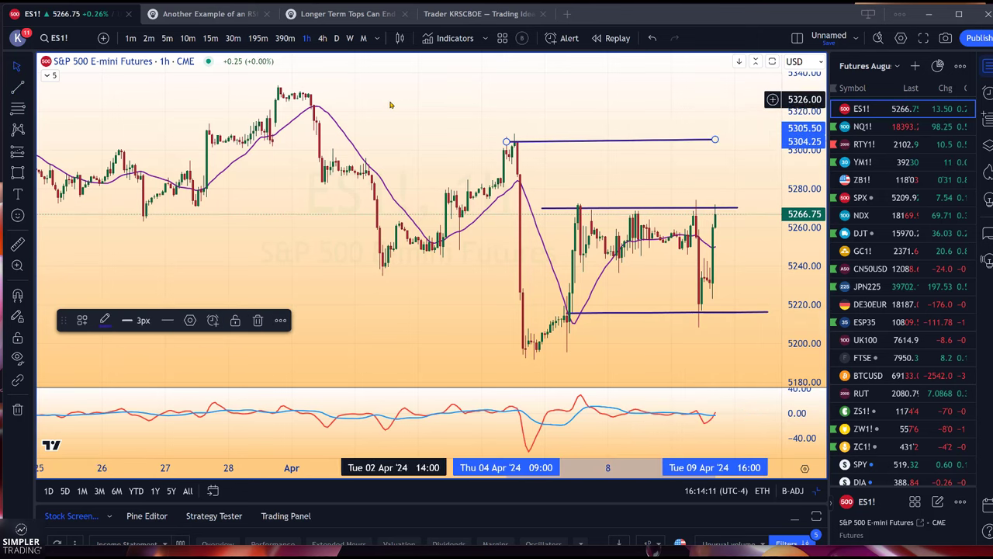
click(391, 104)
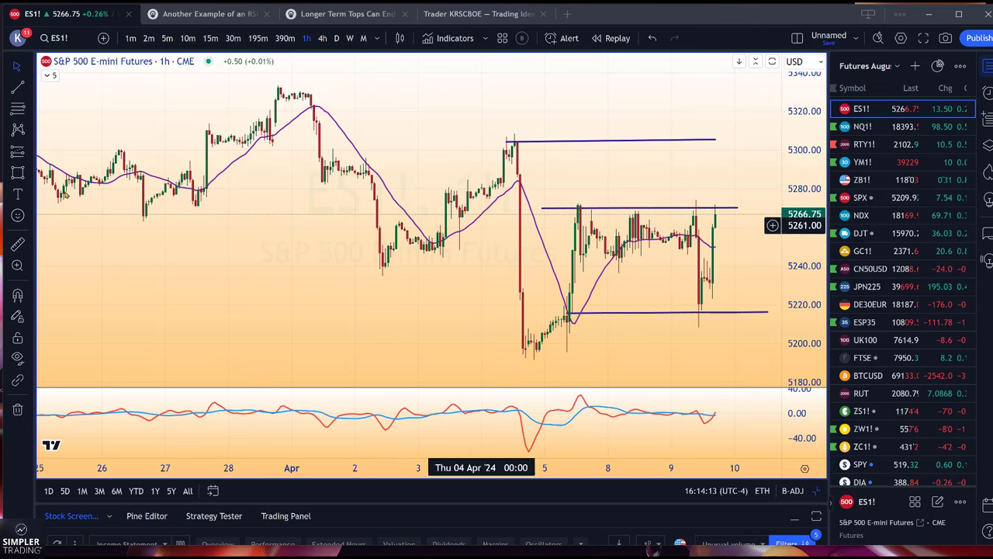
Measure the range from the 5216 support up to about 5269 with the Price Range tool (53.25 points)
click(28, 172)
click(28, 173)
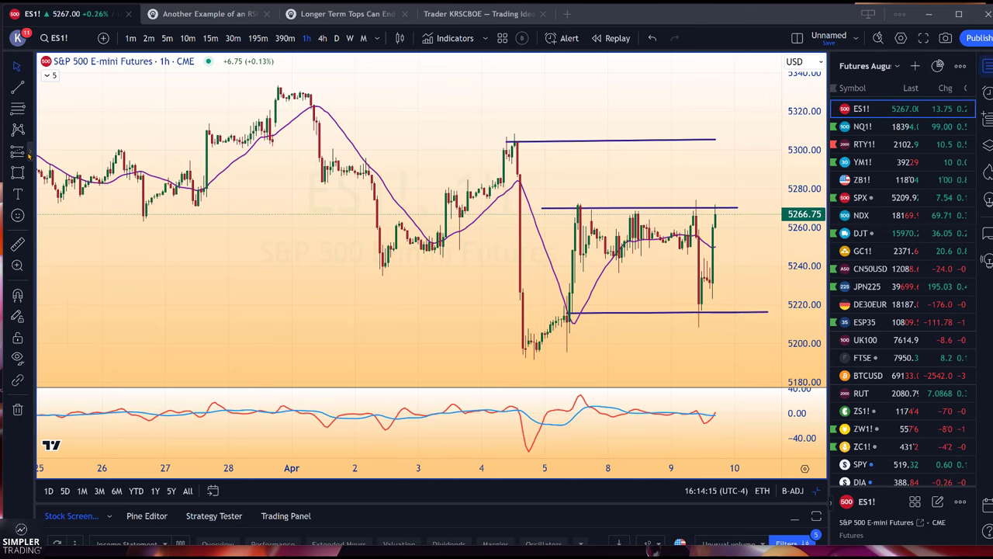
click(28, 150)
click(81, 423)
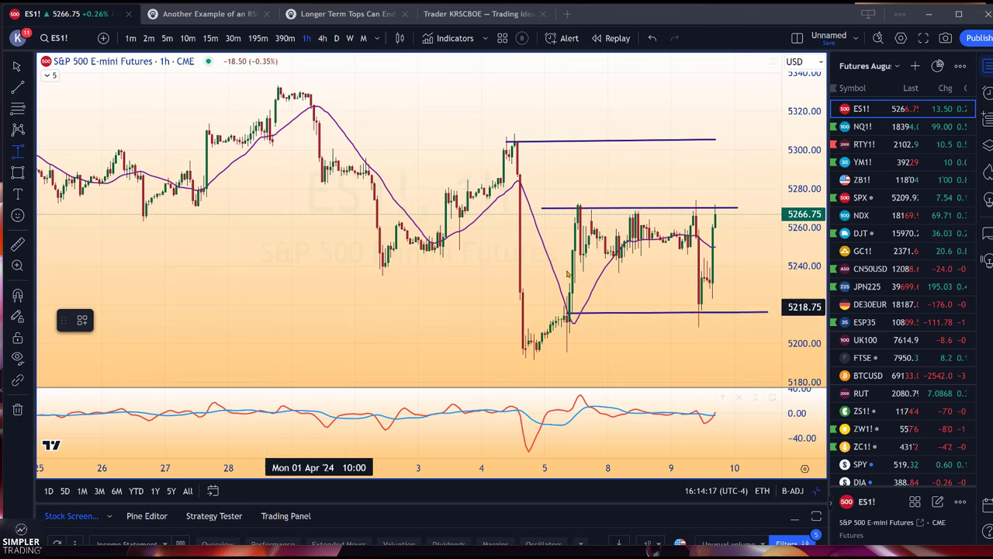
click(658, 312)
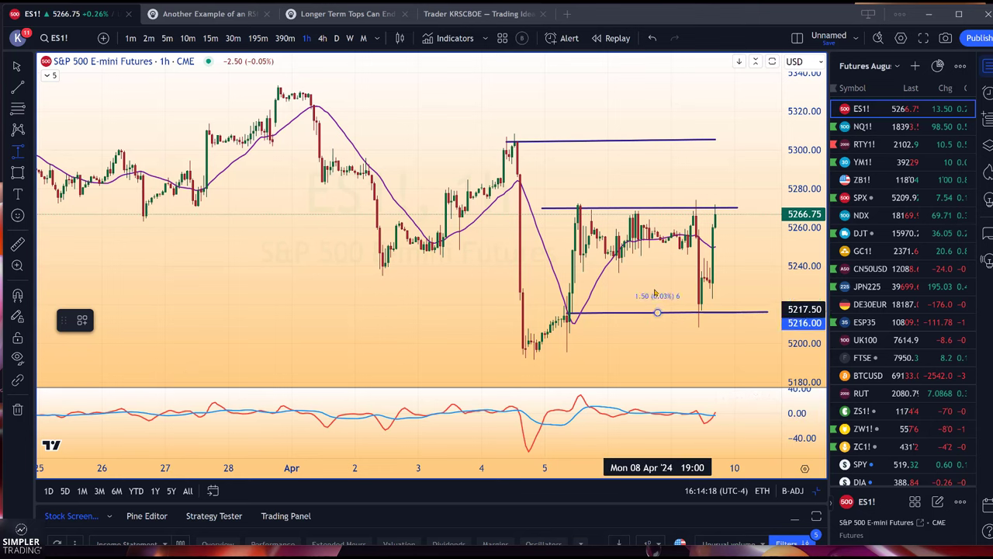
click(648, 209)
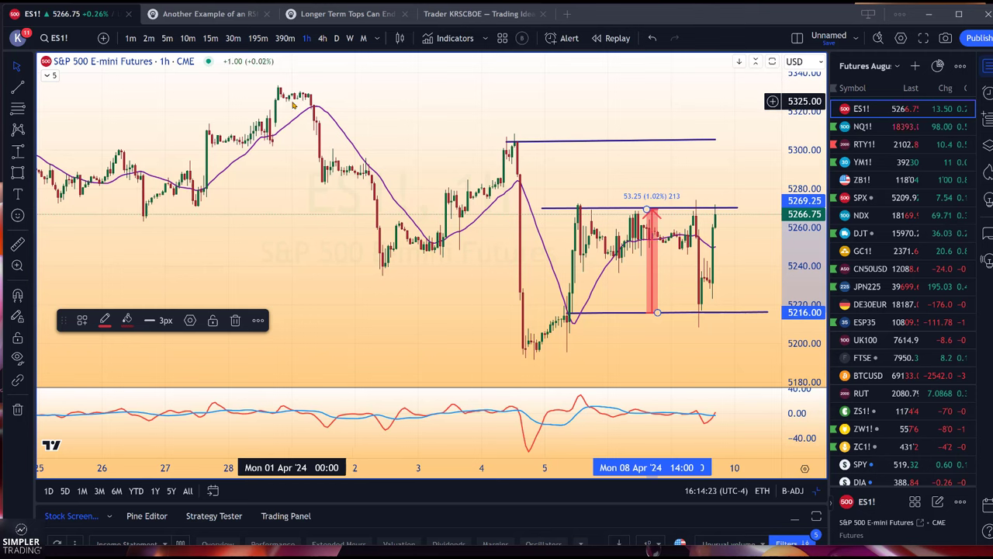
click(657, 89)
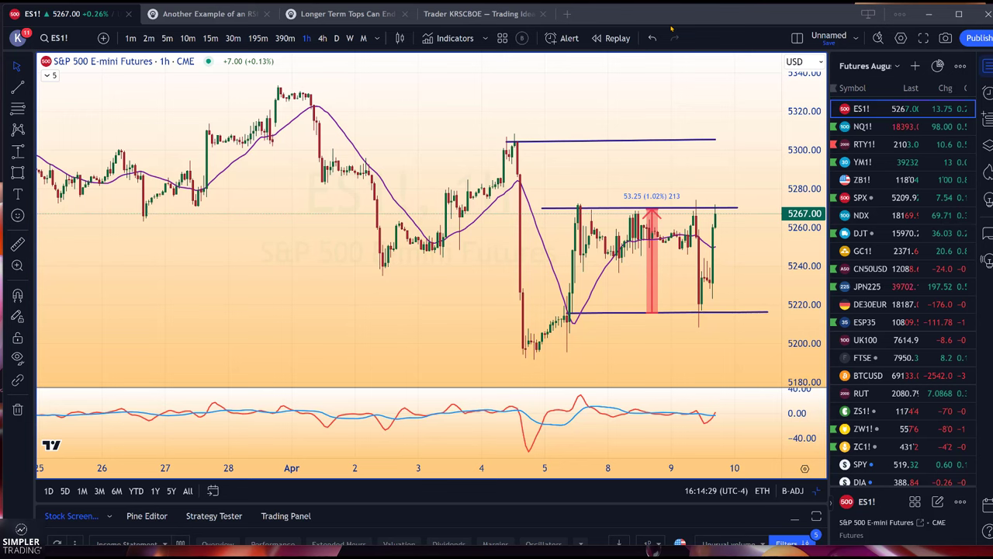
Switch ES1! to the 4-hour interval and remove all existing drawings
click(322, 39)
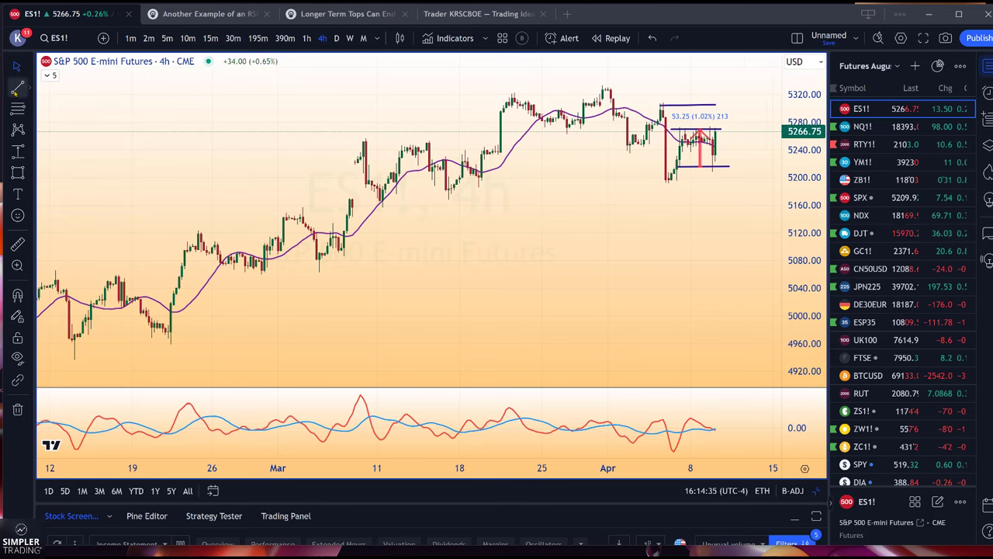
right_click(179, 133)
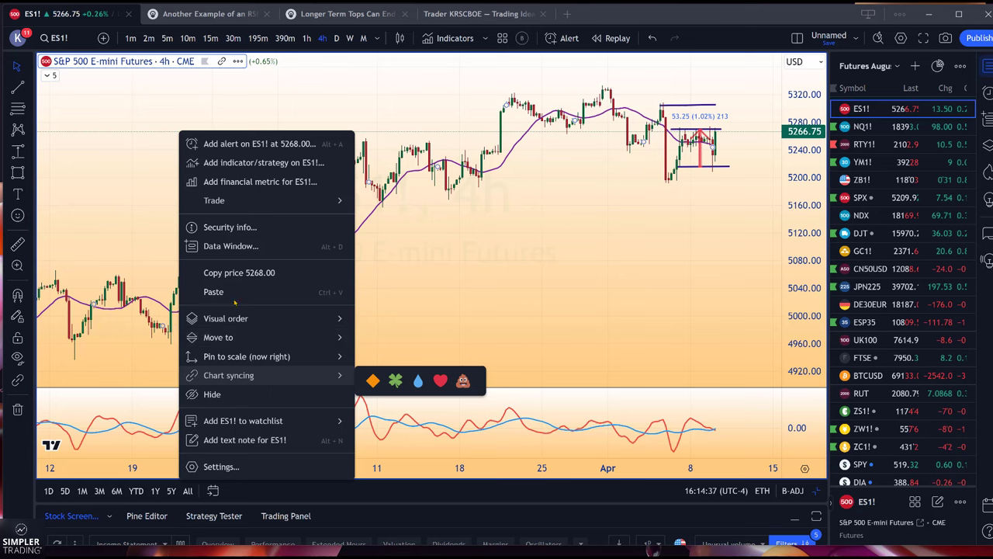
click(89, 188)
right_click(89, 189)
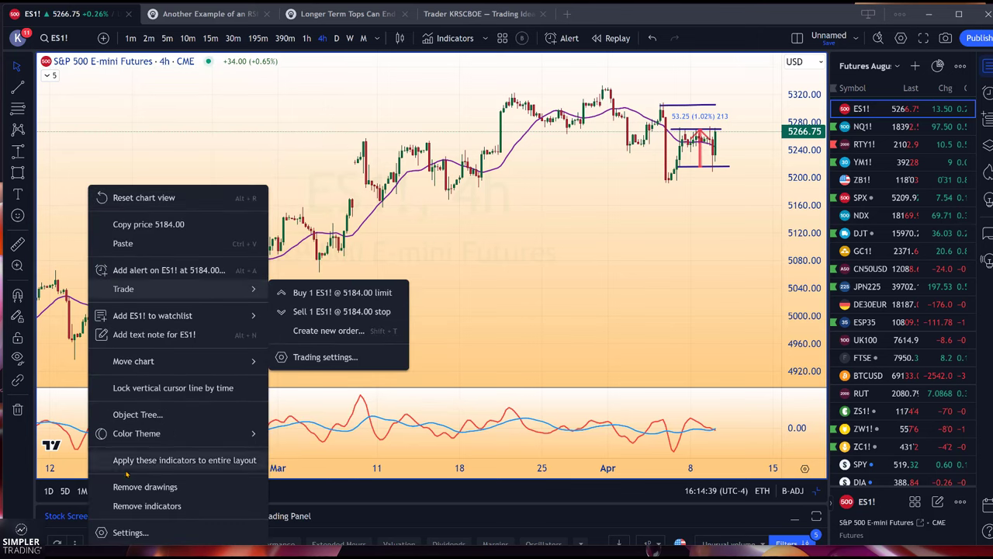
click(116, 484)
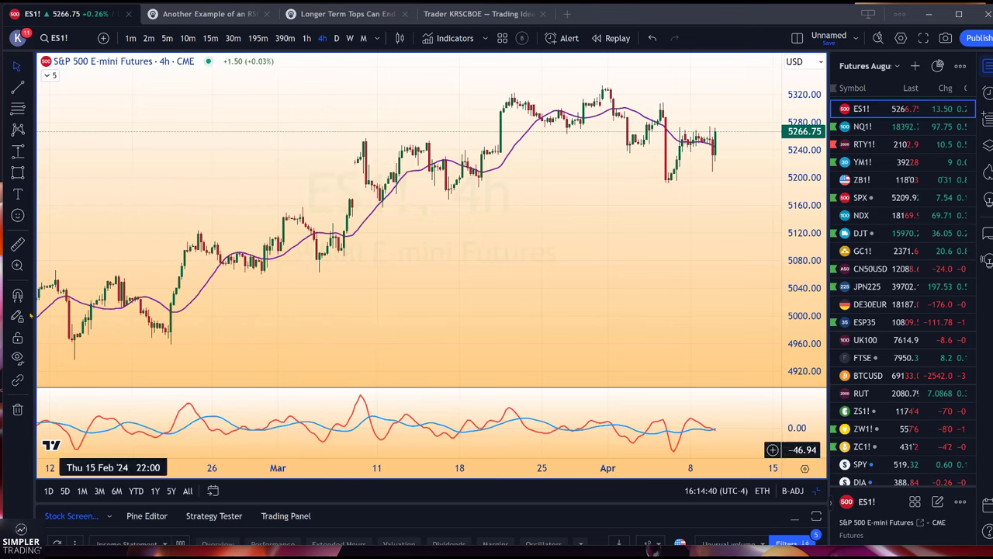
Draw a rising trendline from the mid-February low, extending its end past the April candles
click(17, 87)
click(171, 325)
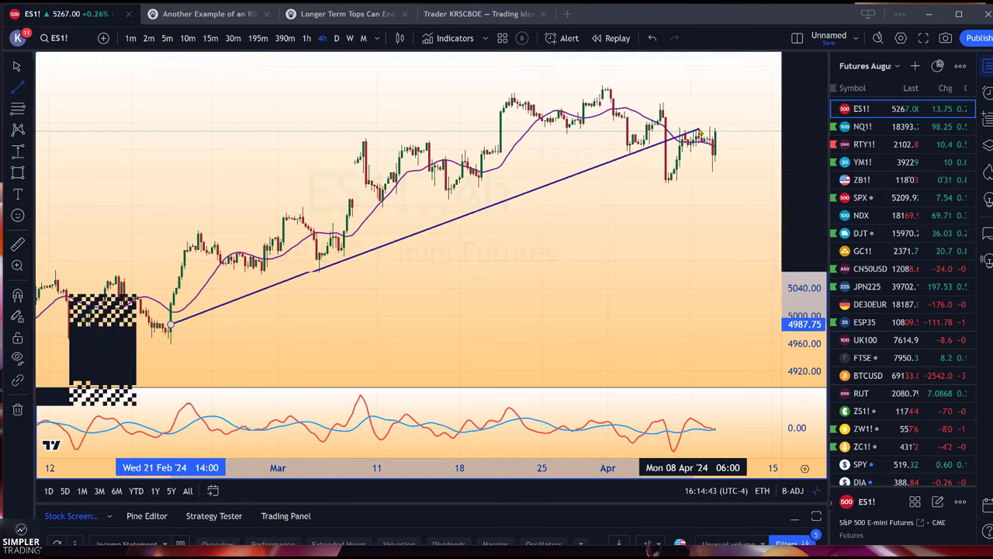
click(720, 113)
click(248, 100)
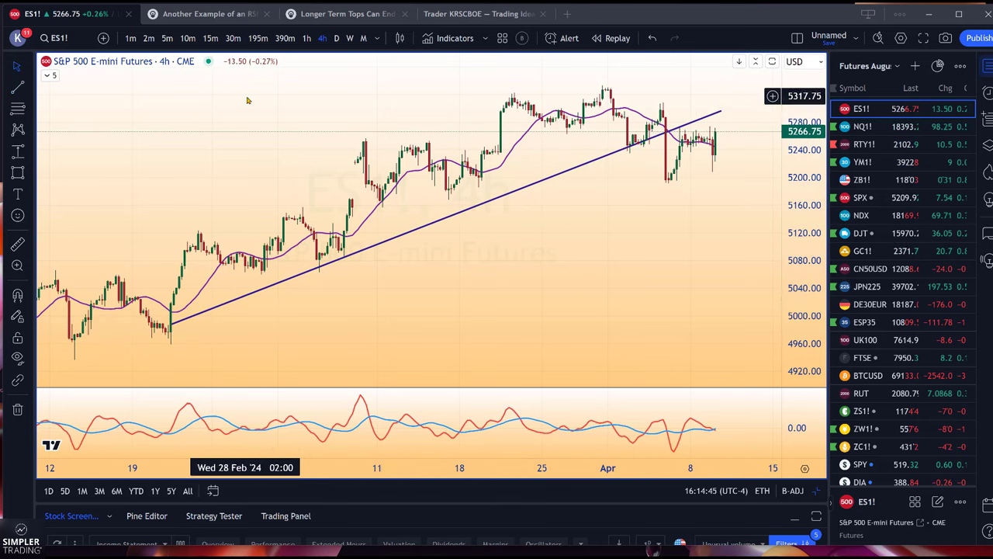
mouse_move(720, 107)
mouse_down()
mouse_move(732, 116)
mouse_move(731, 102)
mouse_up()
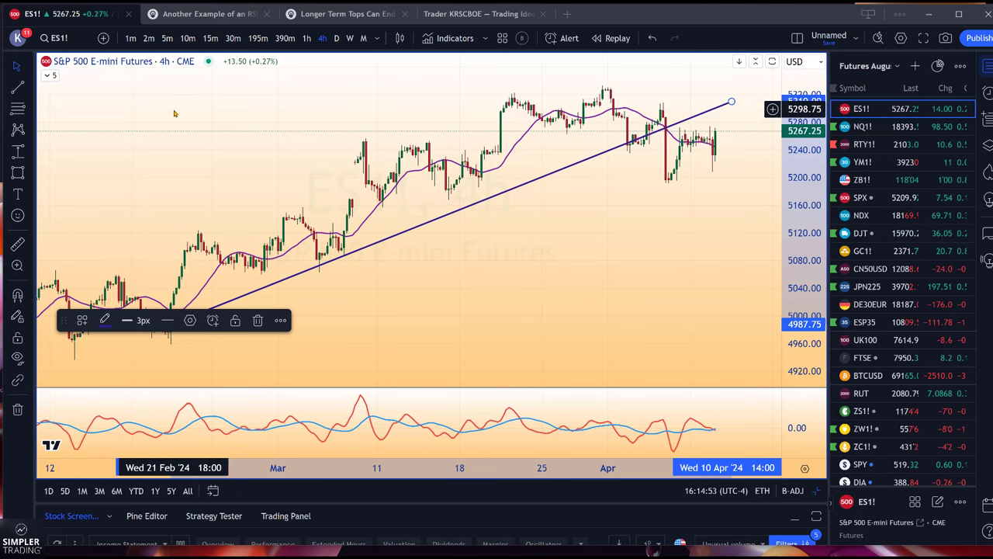
click(134, 108)
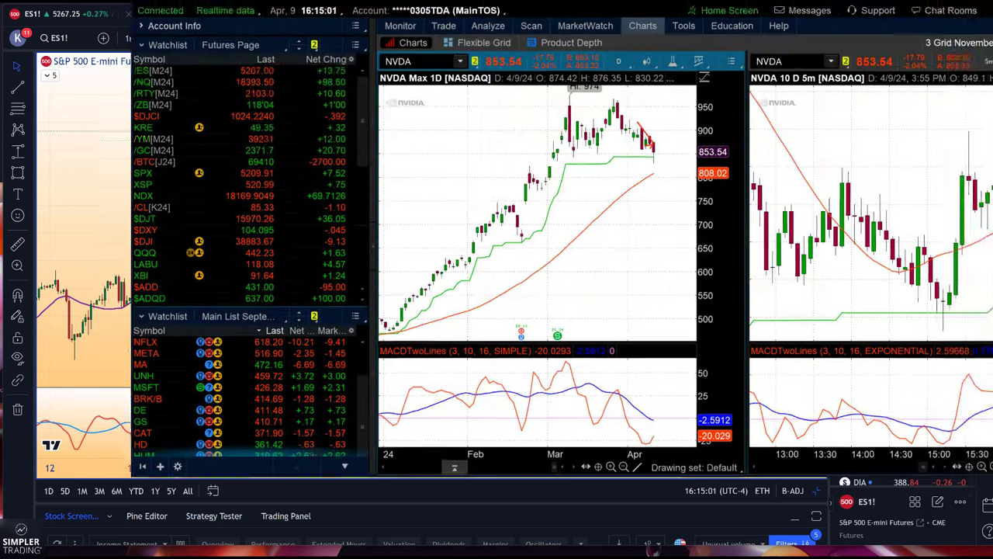
In thinkorswim, load /ES and measure the rise from the late-February low with the ruler
key(alt+Tab)
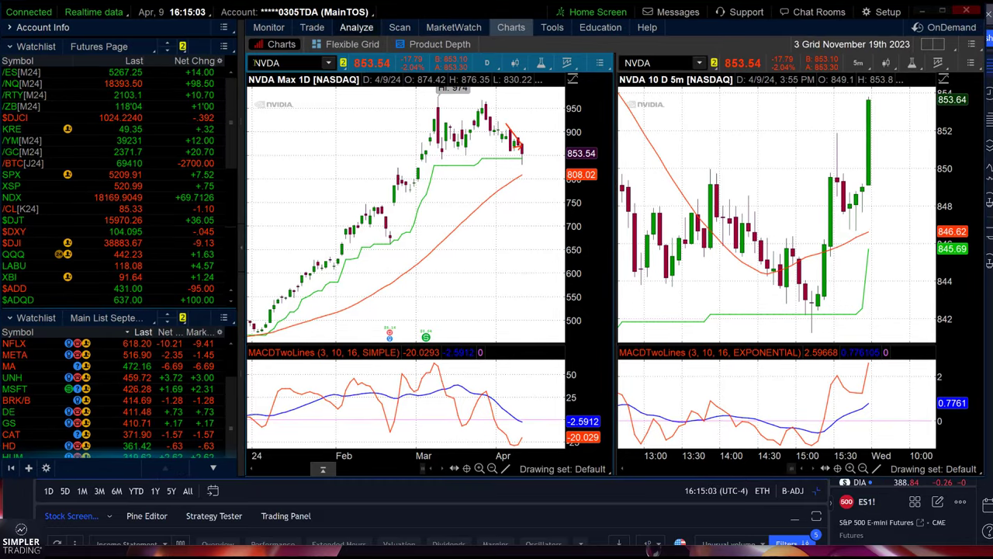
click(200, 72)
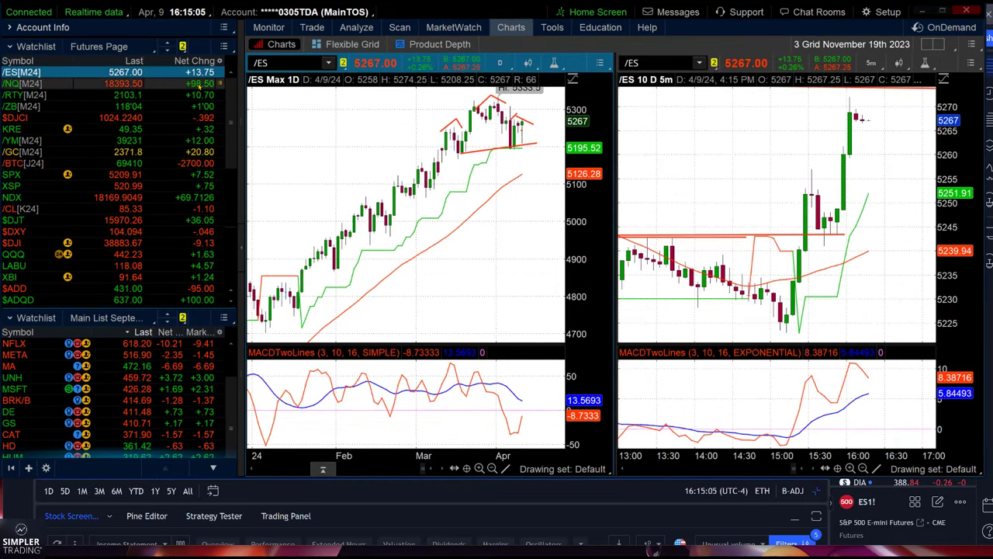
drag(389, 420, 520, 160)
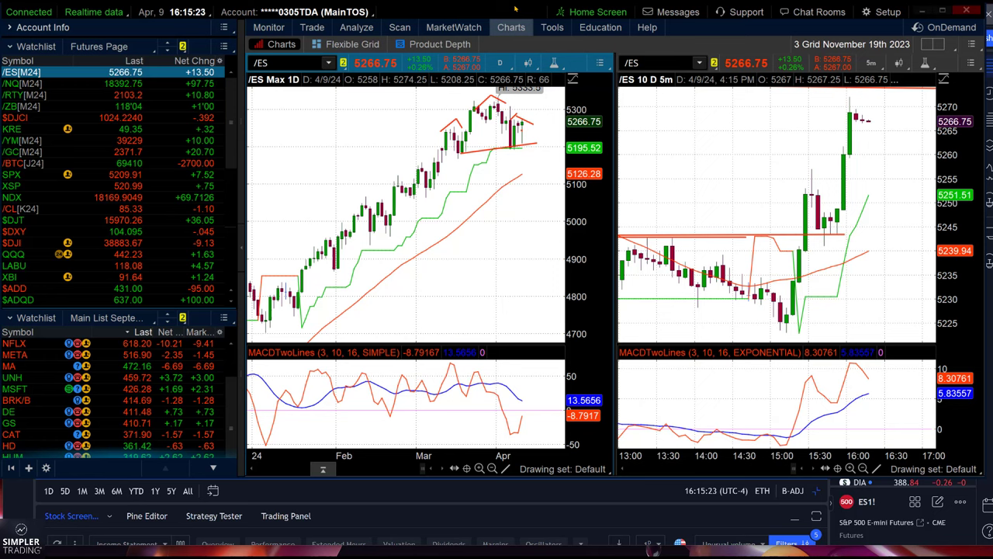
drag(391, 419, 422, 159)
Return from thinkorswim to the TradingView chart window
key(alt)
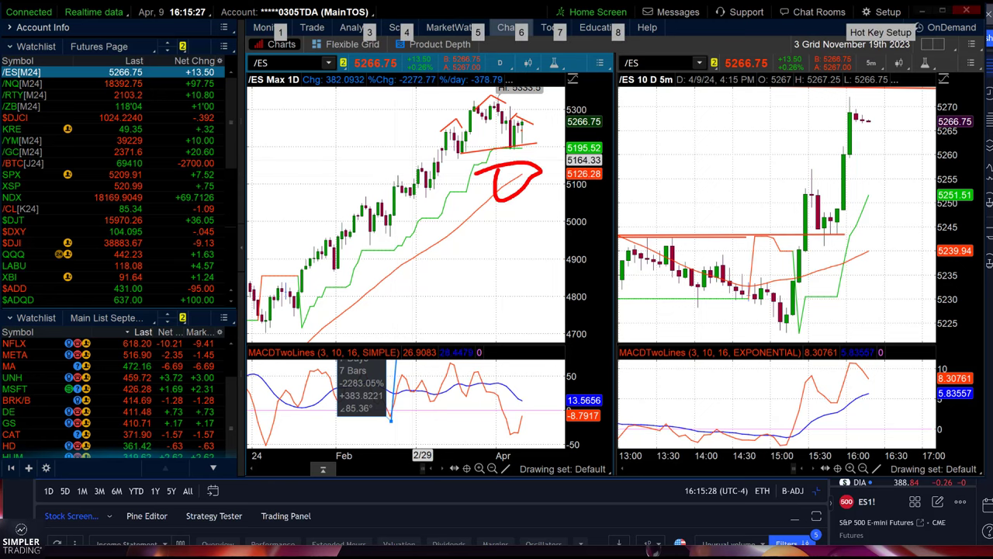
key(4)
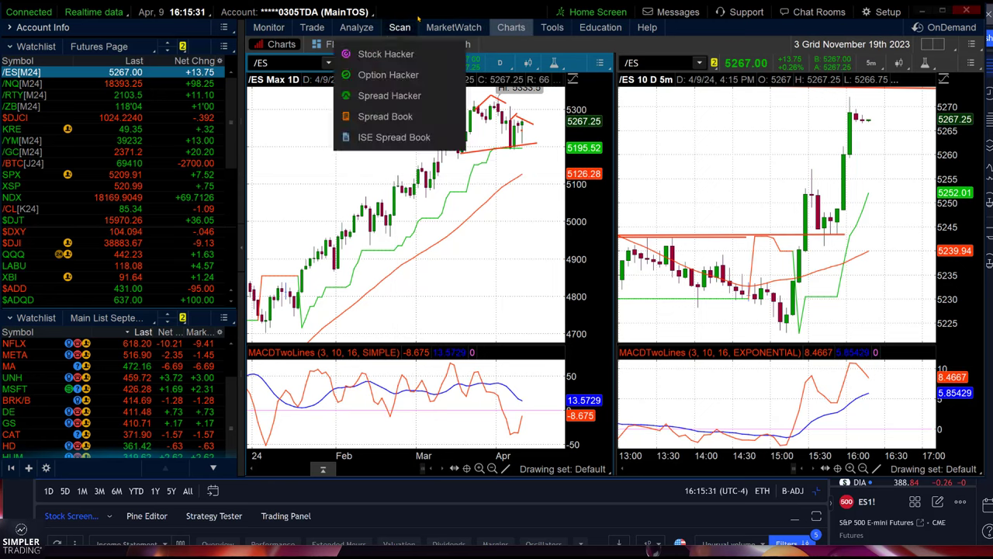
key(alt+Tab)
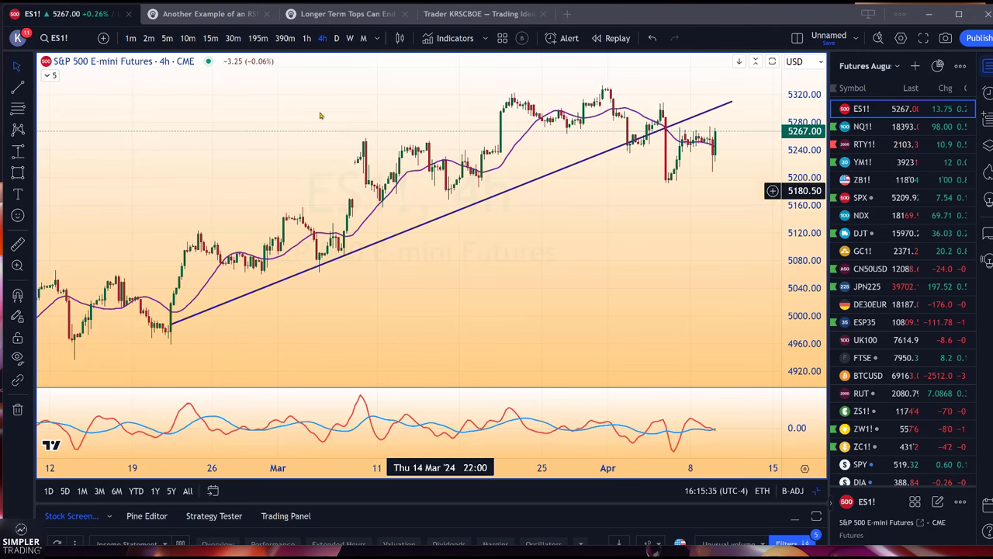
Show ES1! on the daily interval, zoom in, and remove all drawings before moving to NQ1!
click(337, 38)
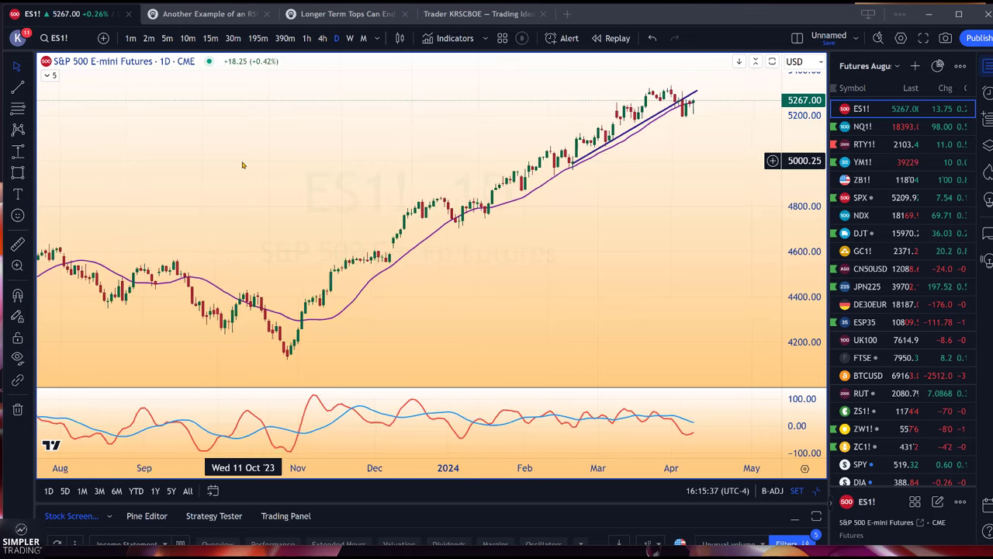
scroll(242, 165, up, 3)
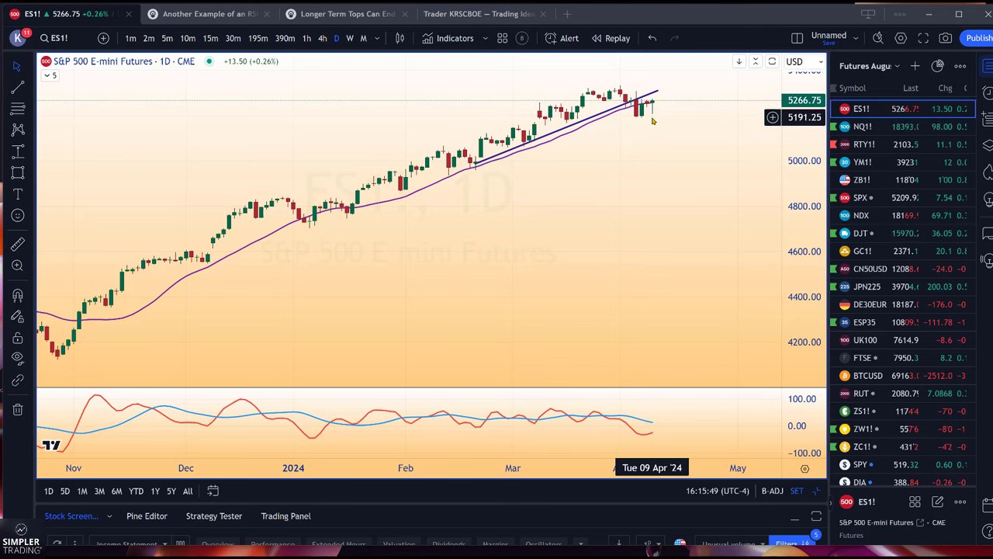
right_click(586, 176)
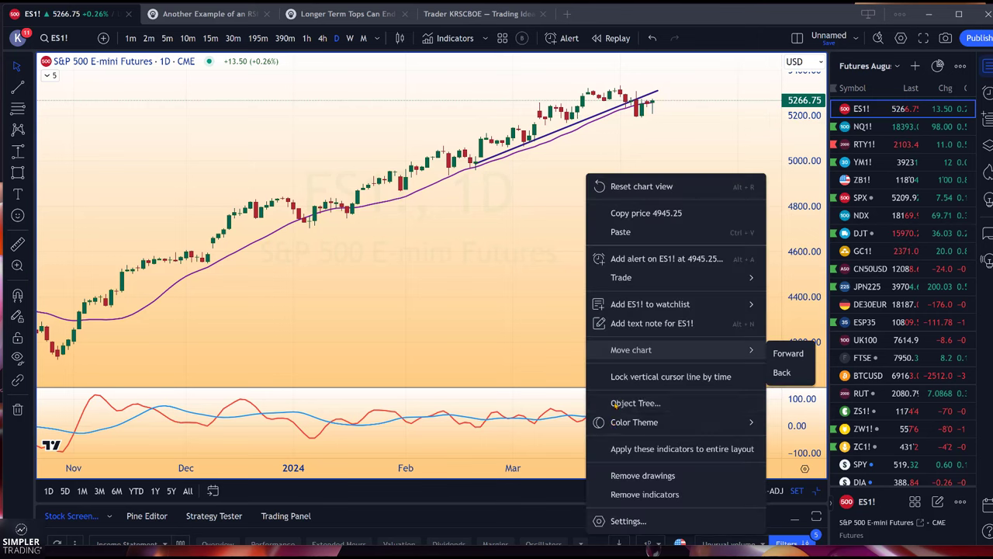
click(612, 477)
scroll(543, 339, up, 3)
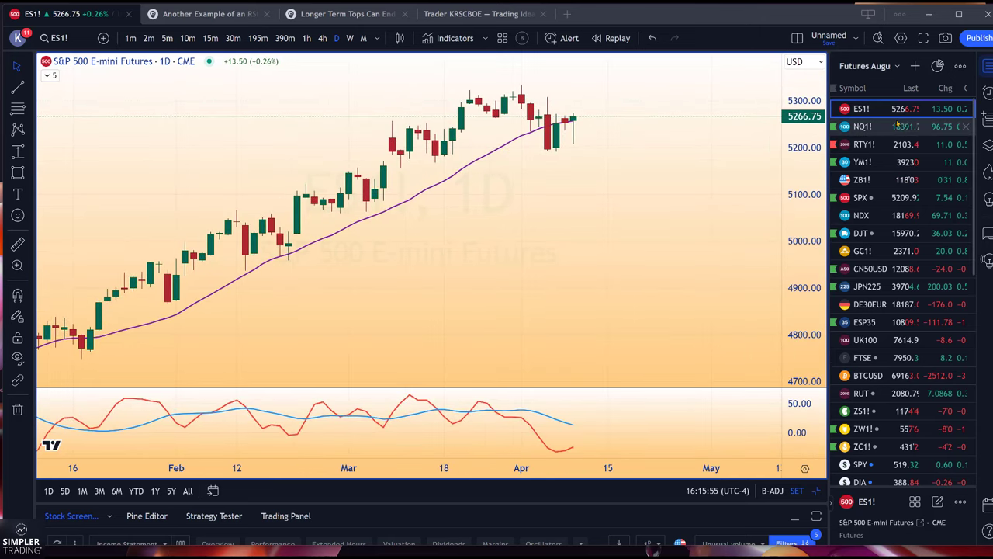
key(Down)
Browse the RTY1!, YM1! and DJT charts, then aim NQ1!'s red arrow at the mid-March dip
click(892, 145)
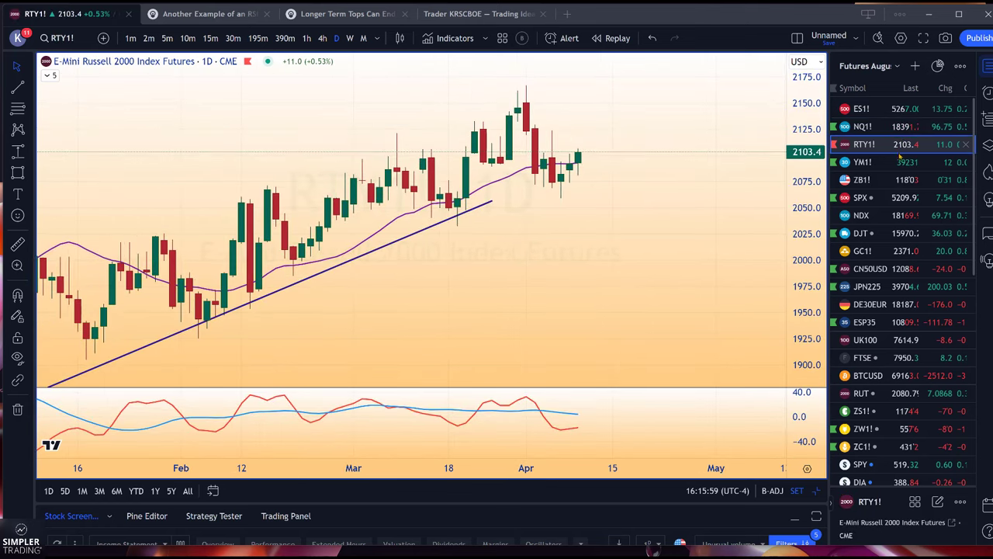
click(901, 161)
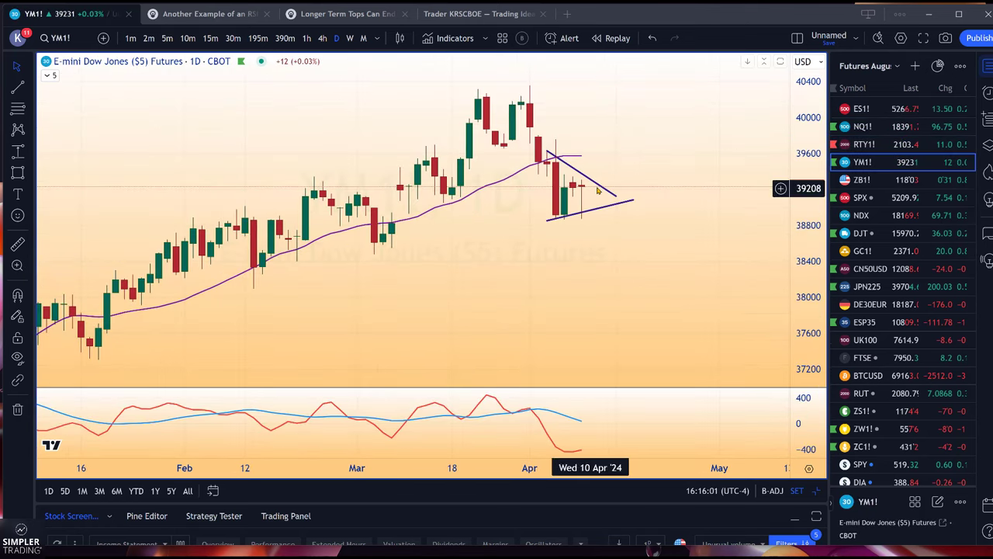
click(903, 233)
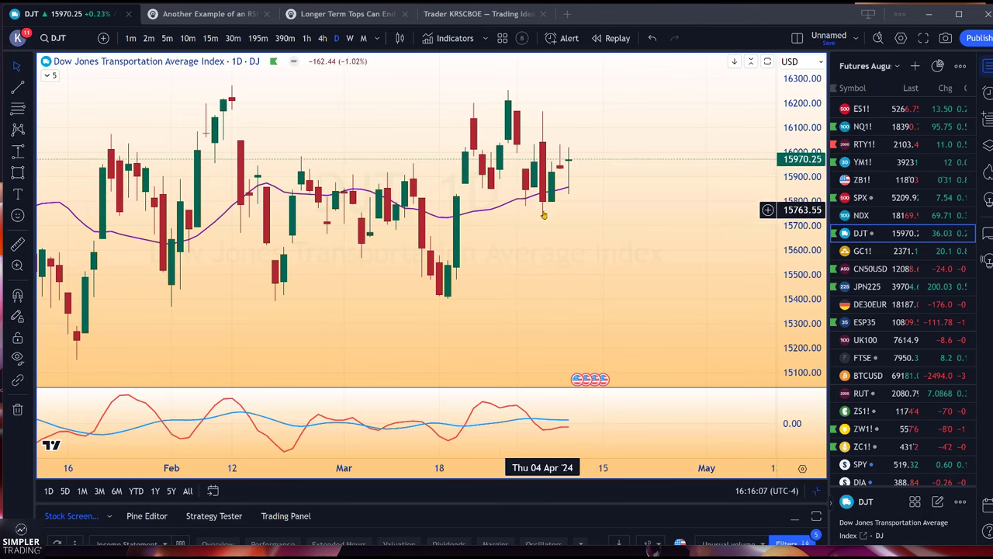
click(903, 128)
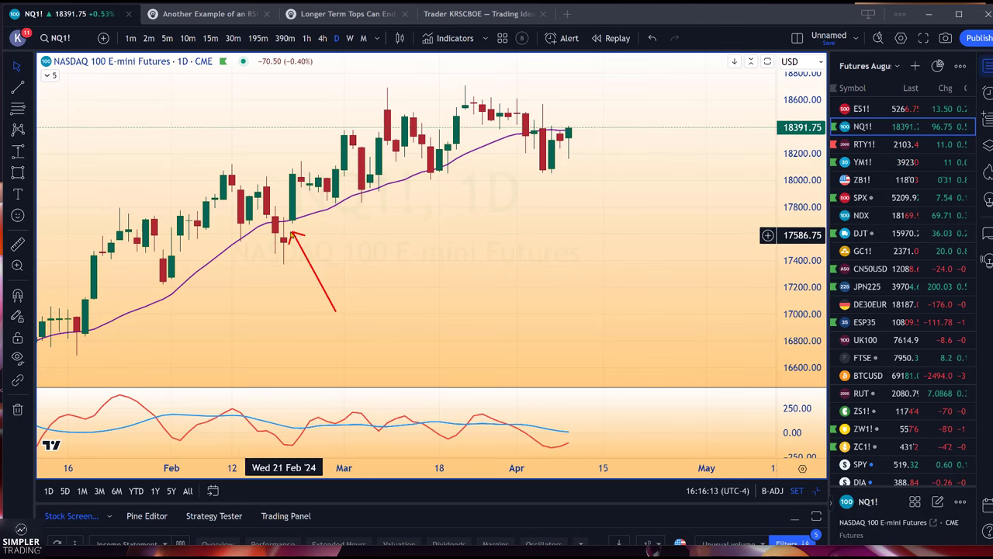
click(293, 232)
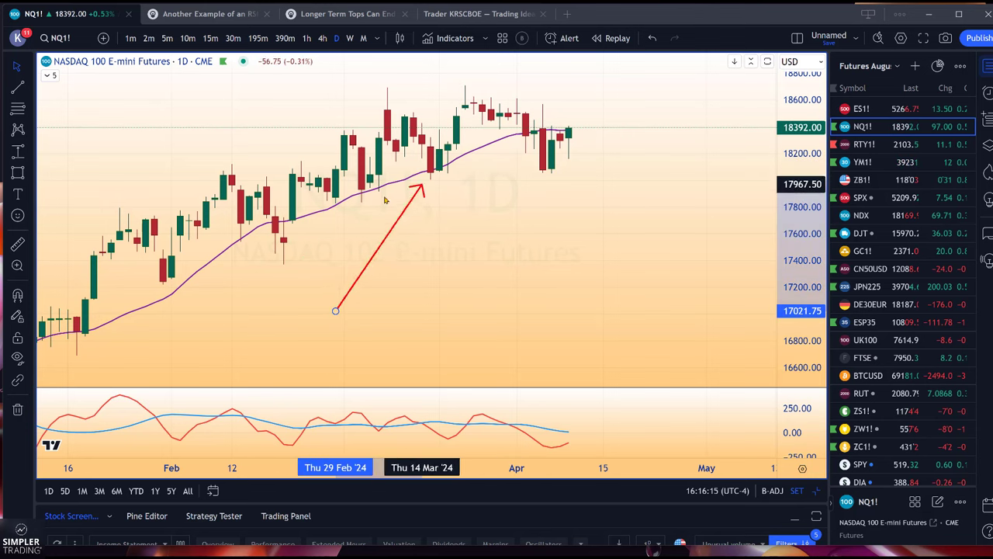